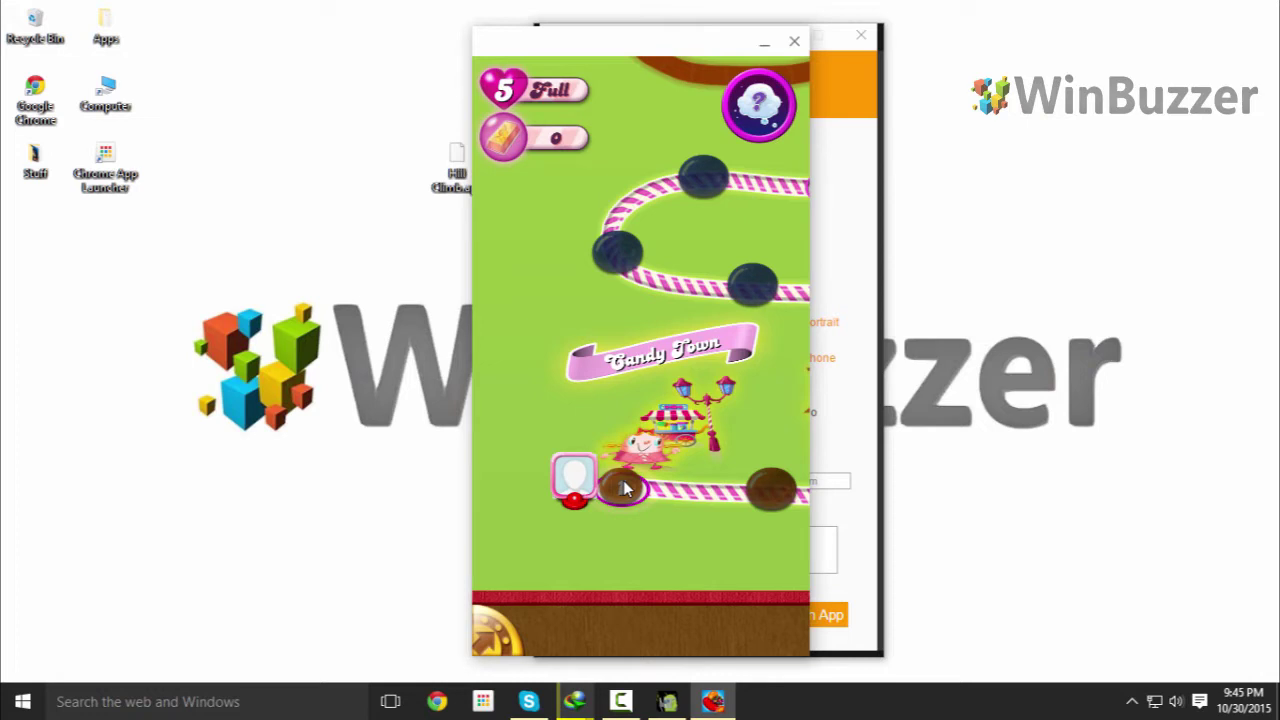
- Start the first Candy Town level in Candy Crush Saga and swap candies to match orange and yellow ones
{"action": "left_click", "coordinate": [623, 487]}
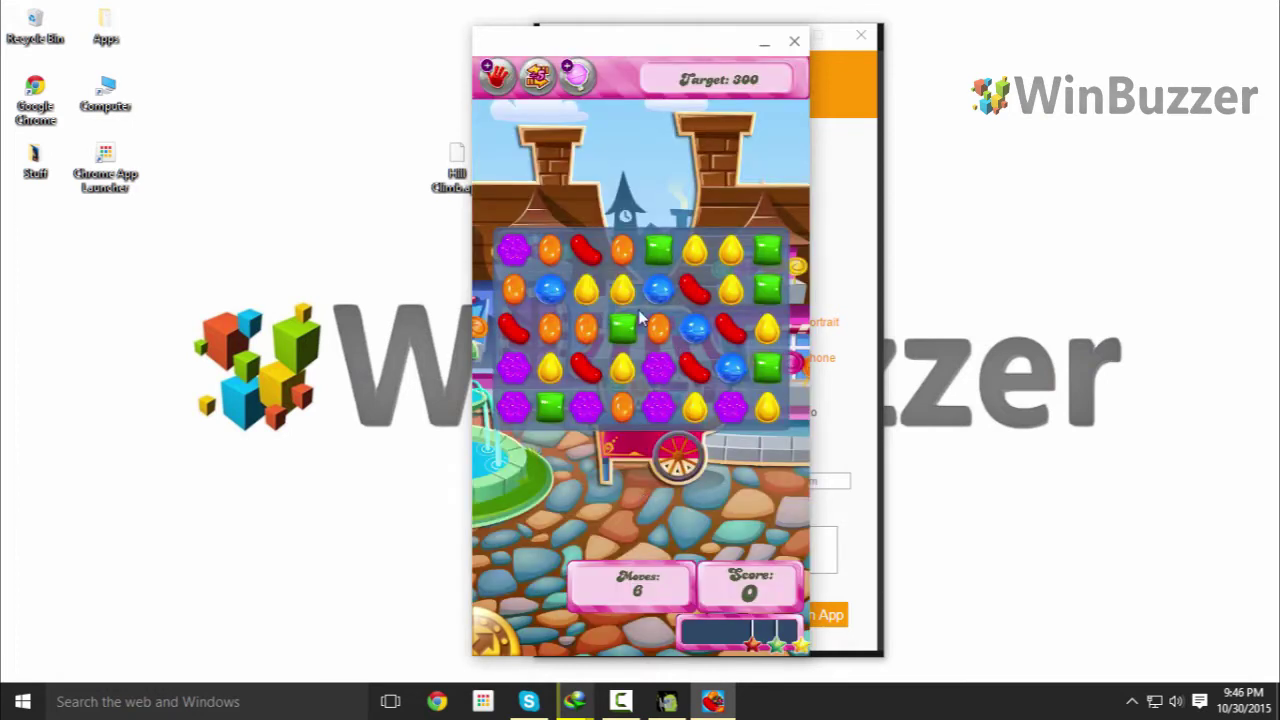
{"action": "left_click_drag", "start_coordinate": [524, 296], "coordinate": [556, 292]}
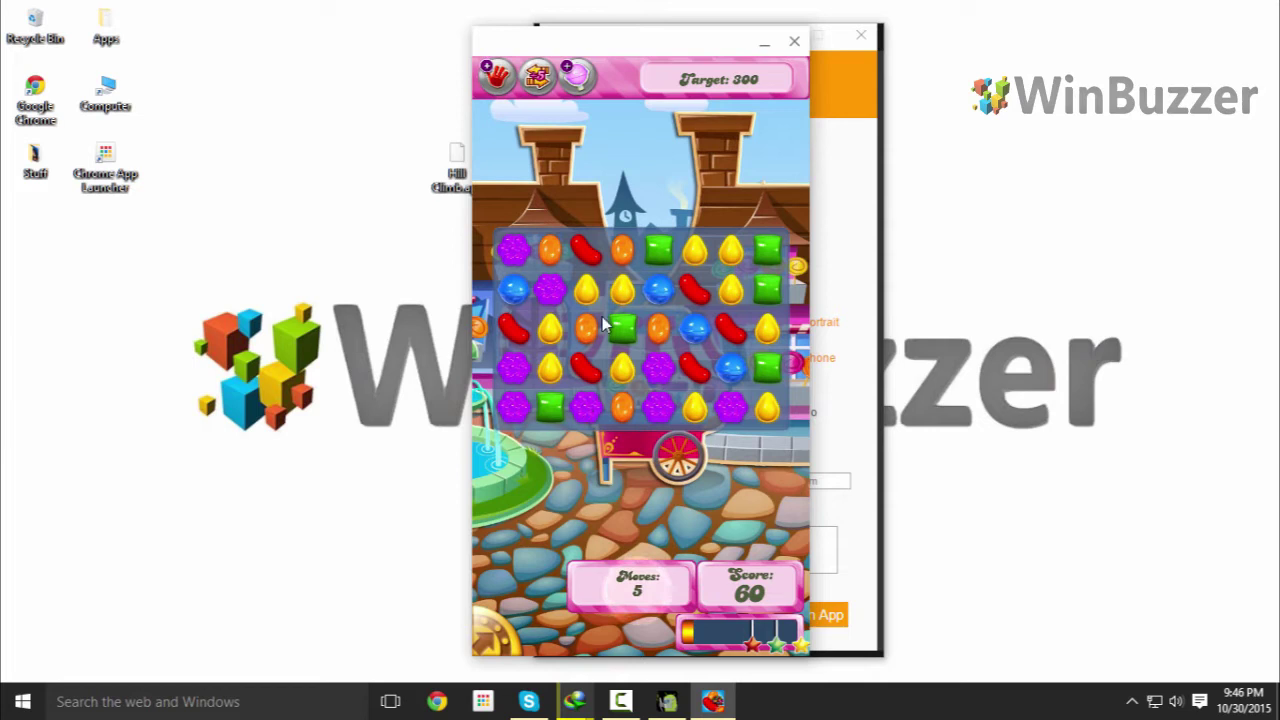
{"action": "left_click_drag", "start_coordinate": [550, 328], "coordinate": [567, 289]}
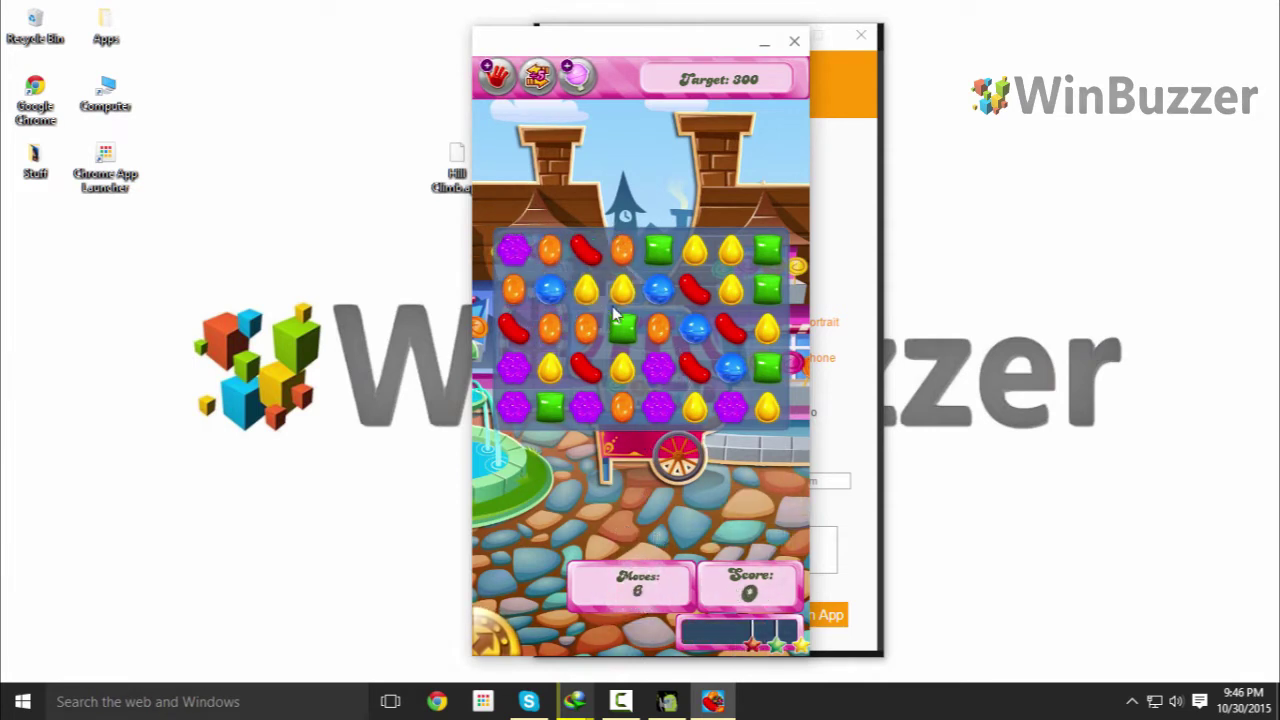
{"action": "left_click_drag", "start_coordinate": [515, 289], "coordinate": [552, 290]}
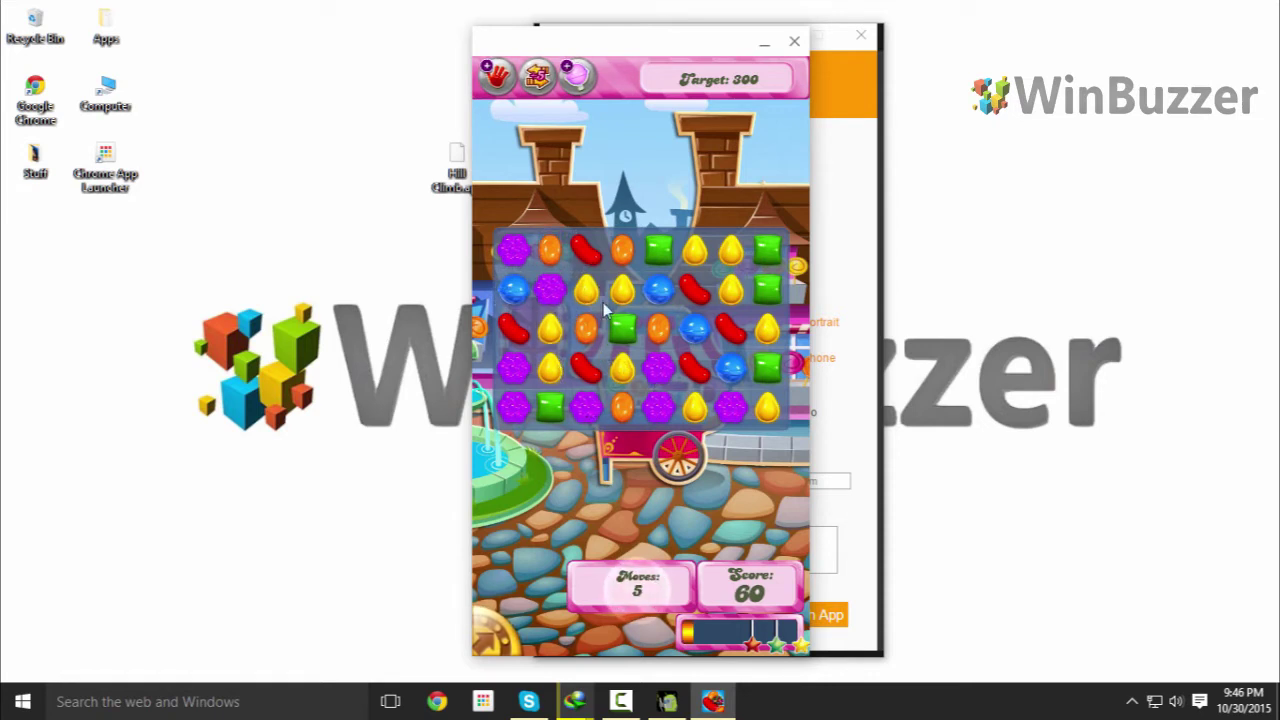
{"action": "left_click_drag", "start_coordinate": [553, 330], "coordinate": [566, 292]}
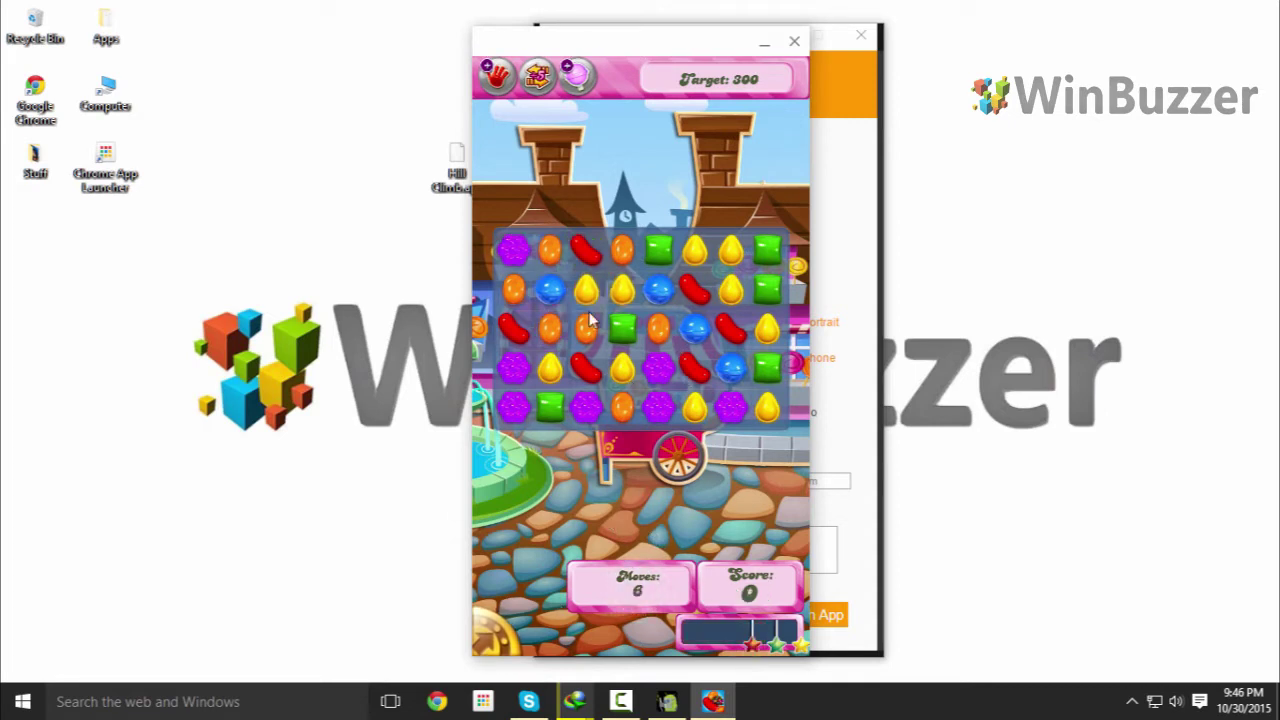
{"action": "left_click_drag", "start_coordinate": [515, 290], "coordinate": [550, 290]}
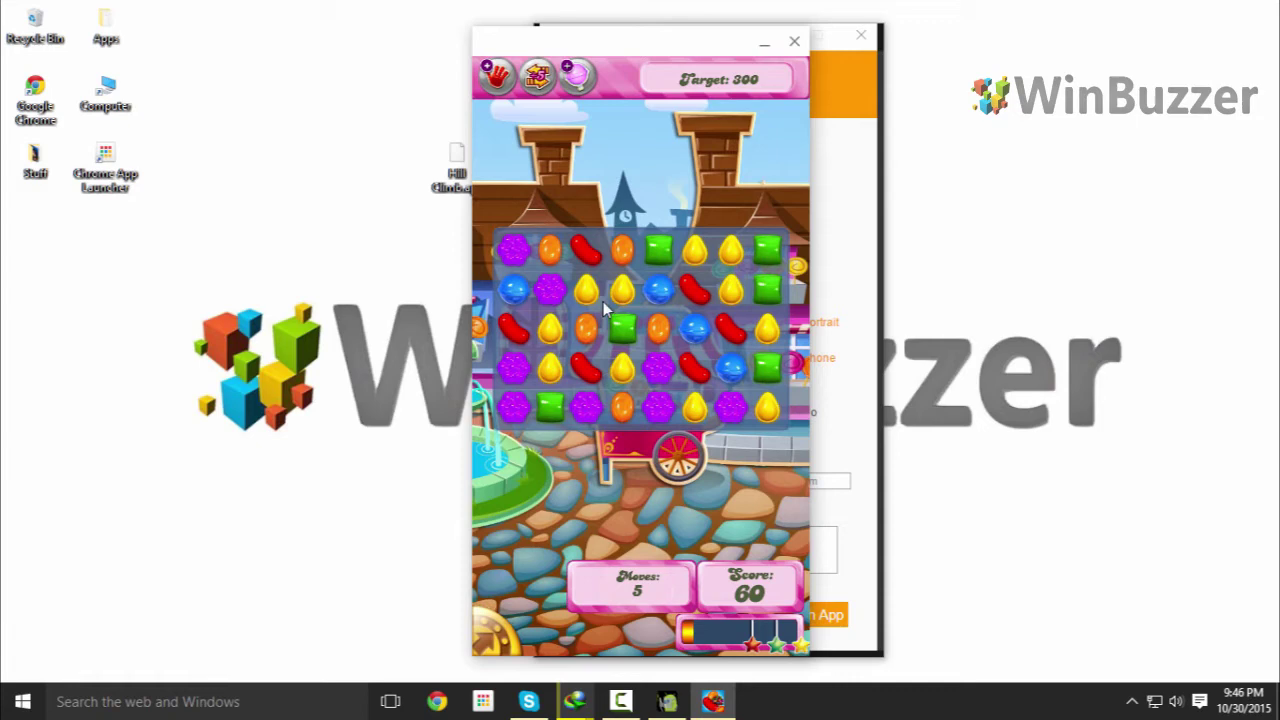
{"action": "left_click_drag", "start_coordinate": [588, 292], "coordinate": [550, 292]}
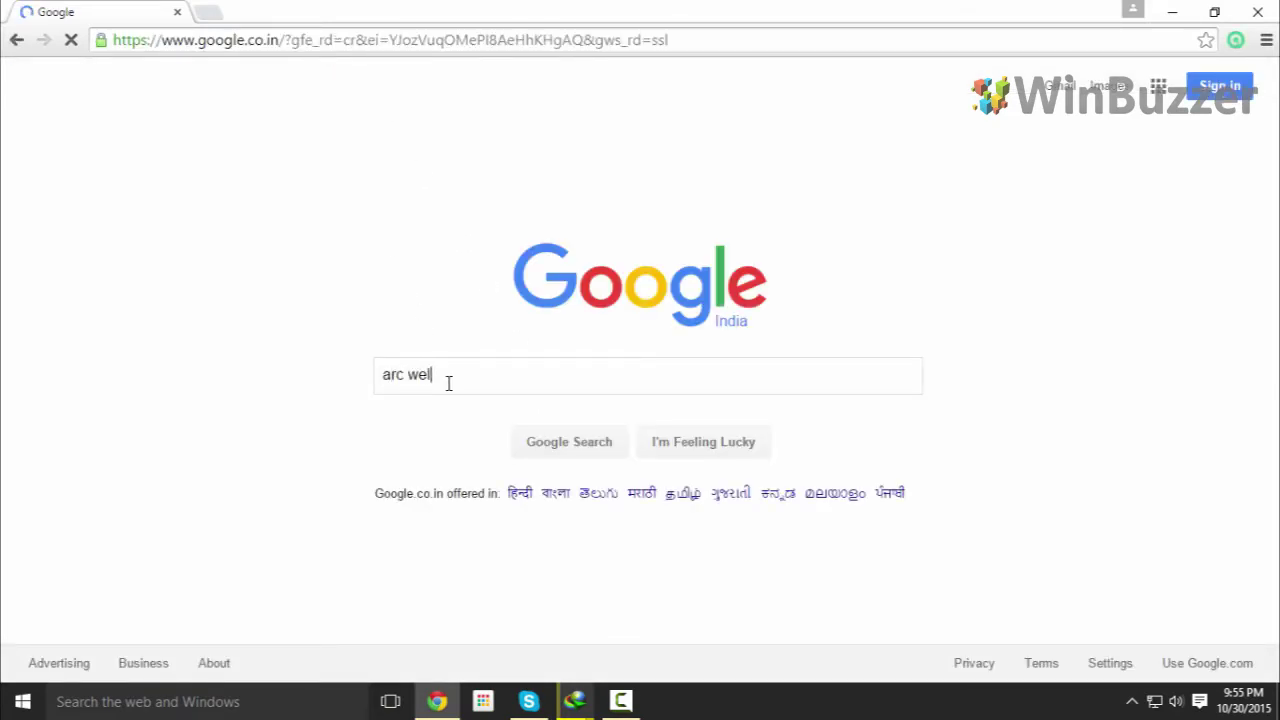
- Find ARC Welder through a Google search in Chrome for "arc welder" and install the app from its Chrome Web Store page
{"action": "key", "text": "Return"}
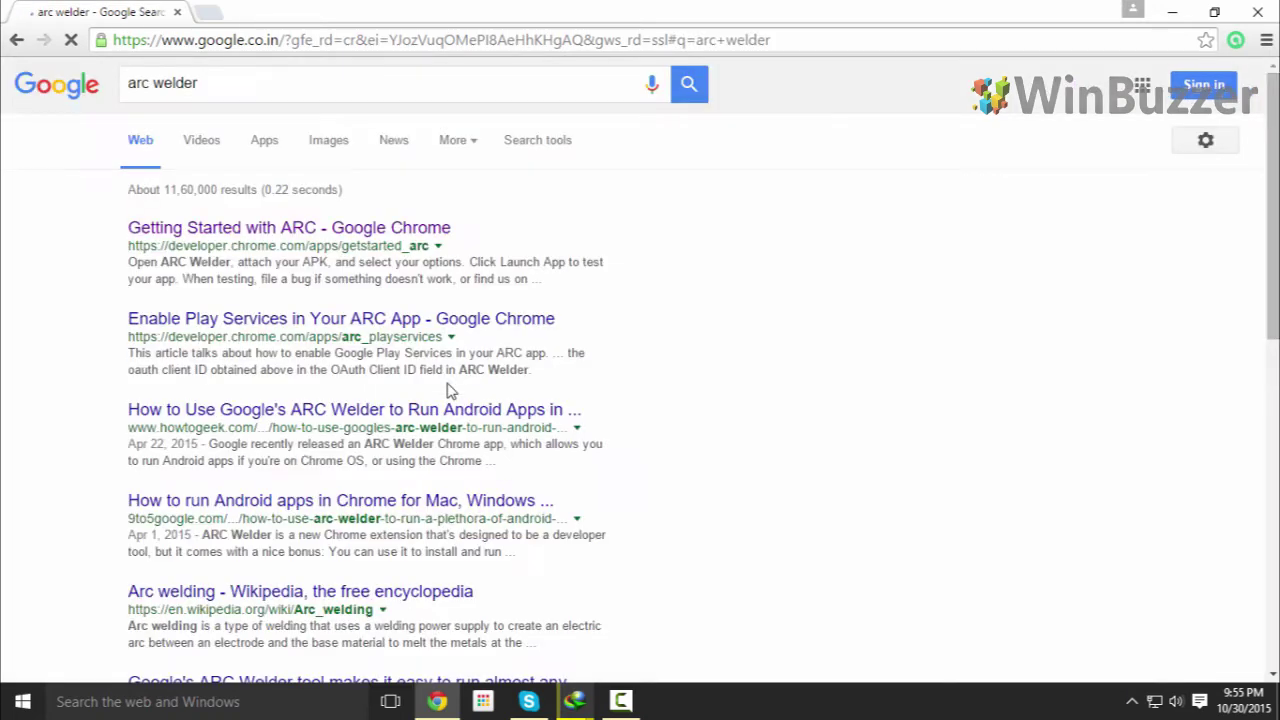
{"action": "left_click", "coordinate": [389, 232]}
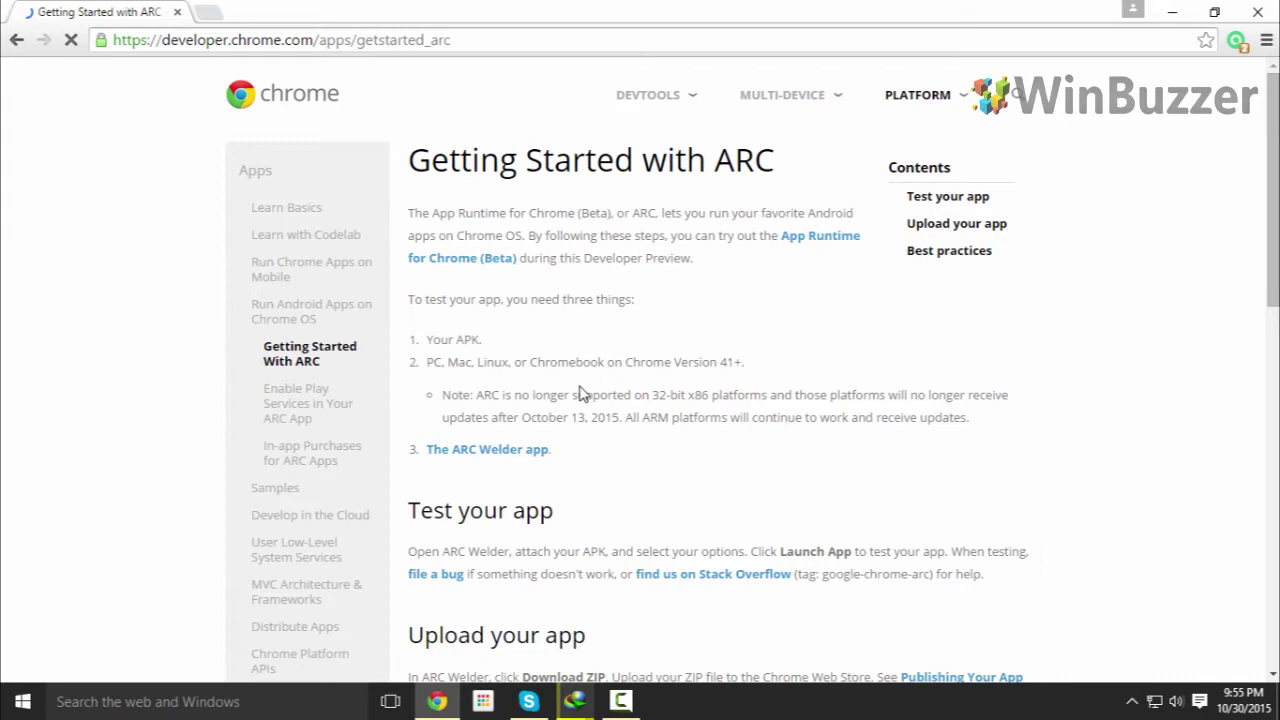
{"action": "left_click", "coordinate": [502, 459]}
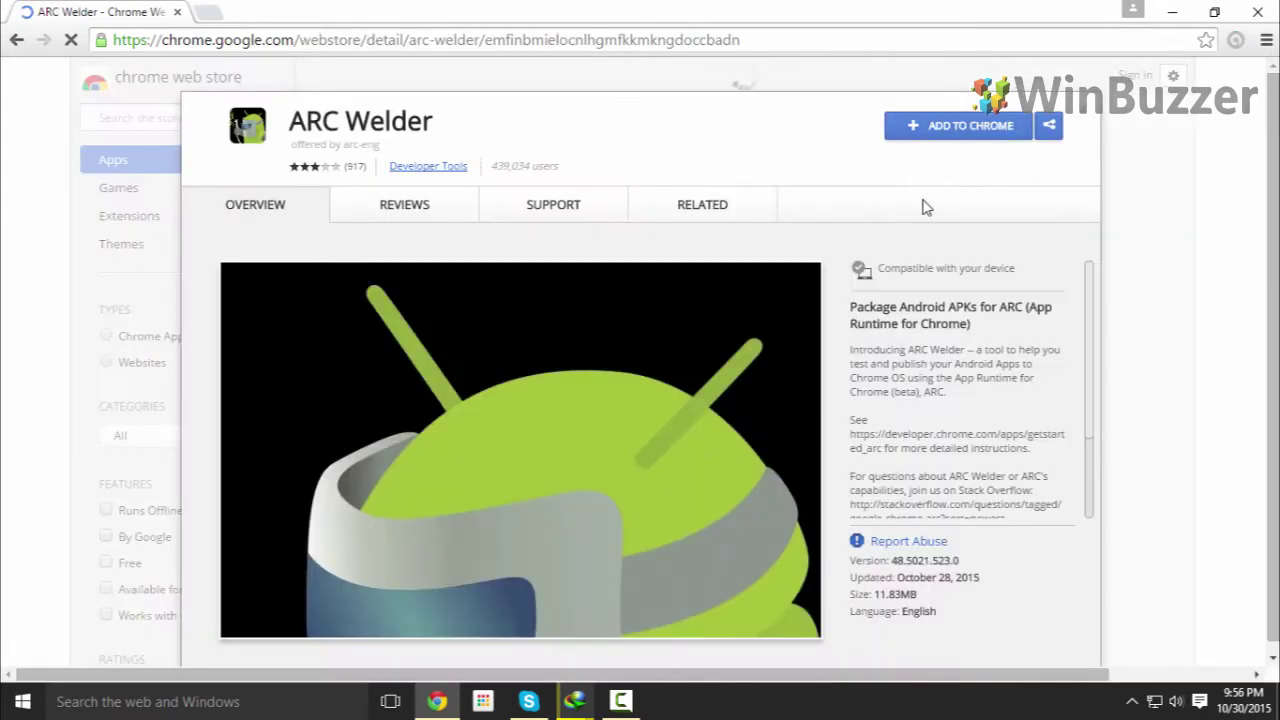
{"action": "left_click", "coordinate": [959, 137]}
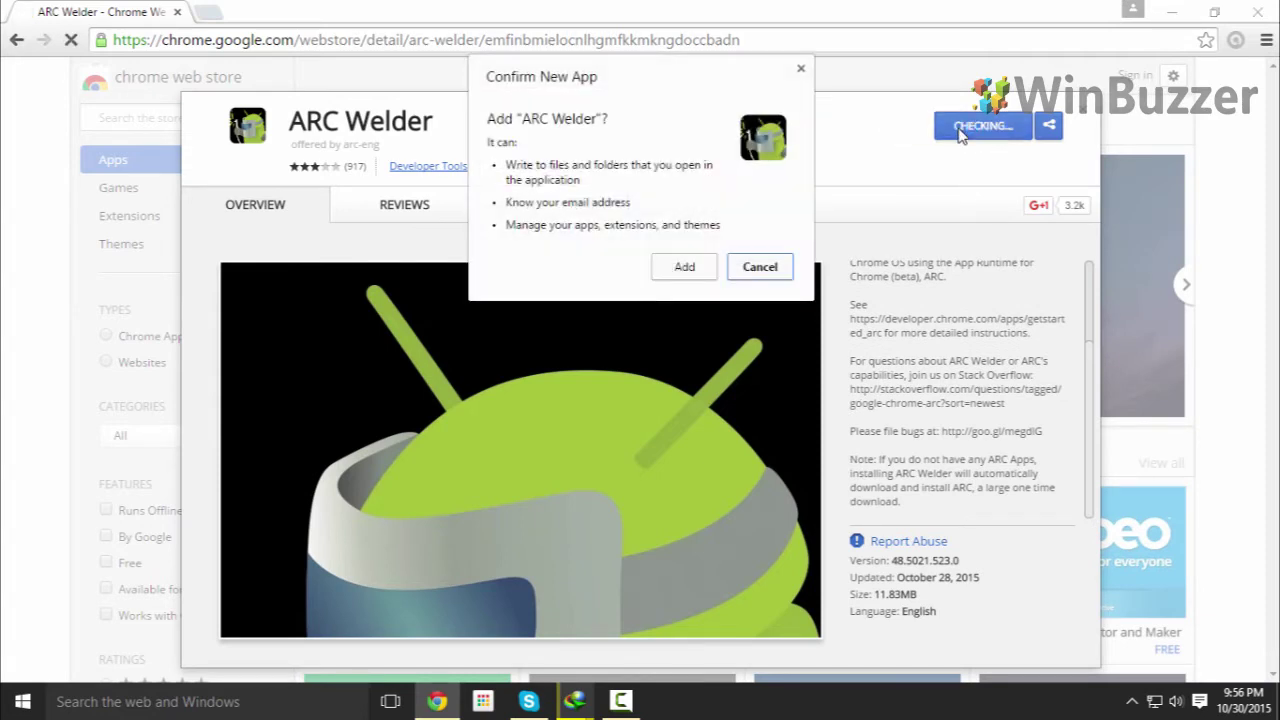
{"action": "left_click", "coordinate": [684, 266]}
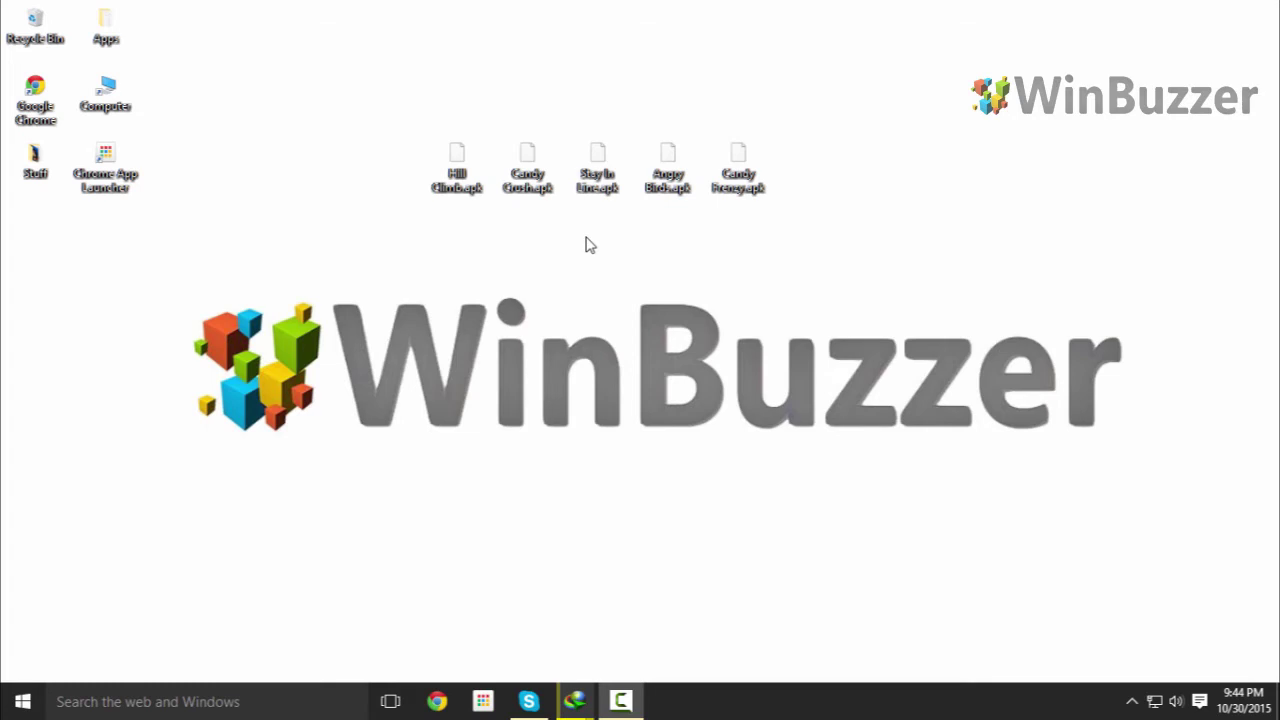
- Launch ARC Welder from the Chrome App Launcher and load Candy Crush.apk from the Desktop
{"action": "double_click", "coordinate": [119, 175]}
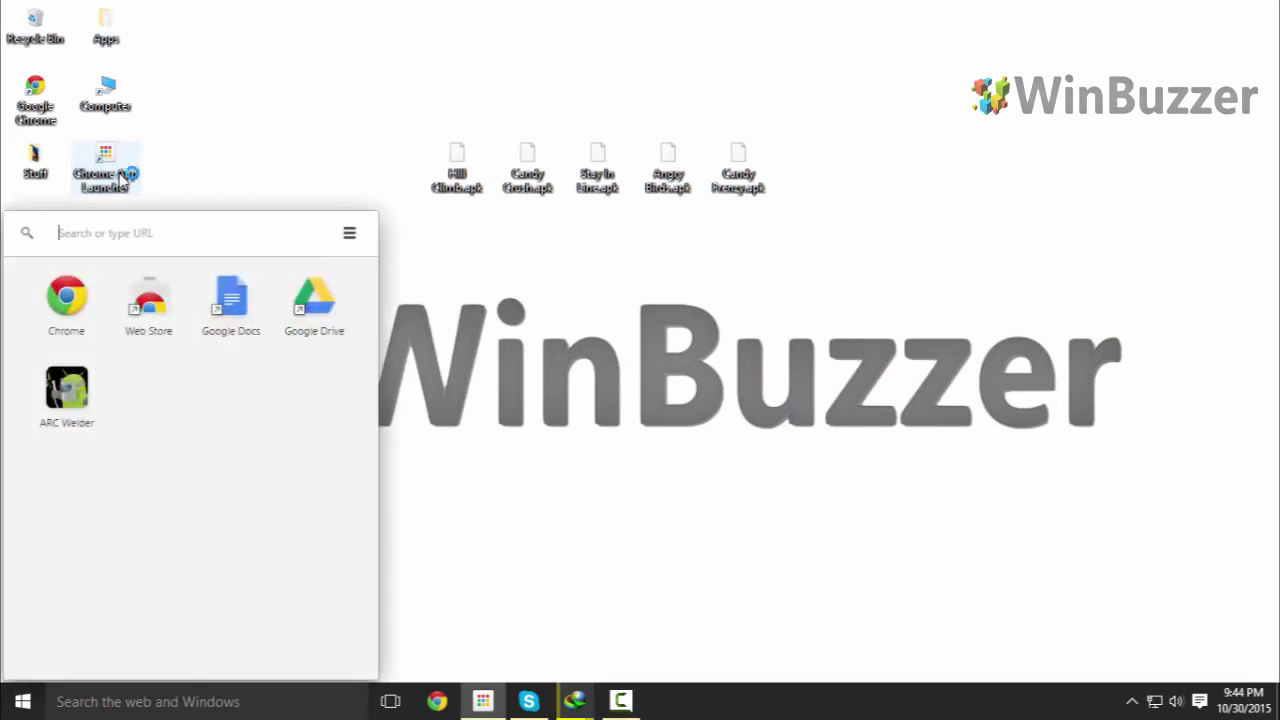
{"action": "left_click", "coordinate": [78, 393]}
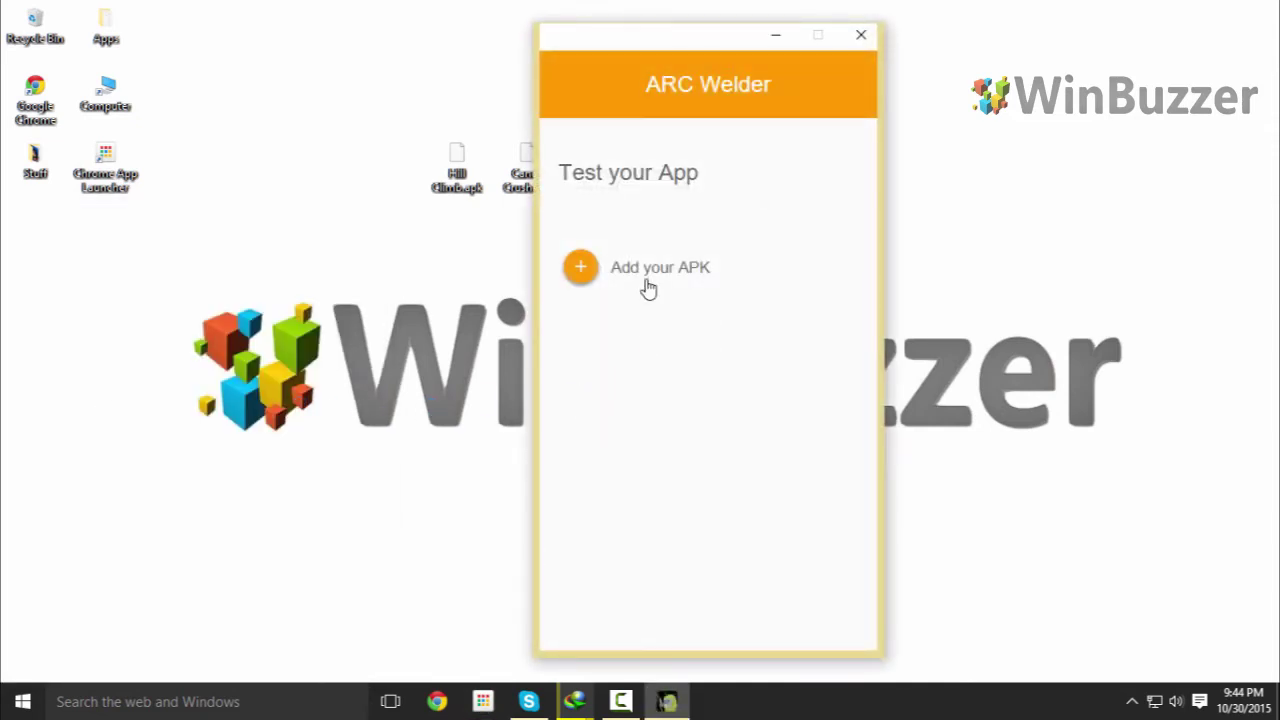
{"action": "left_click", "coordinate": [646, 284]}
{"action": "left_click", "coordinate": [792, 214]}
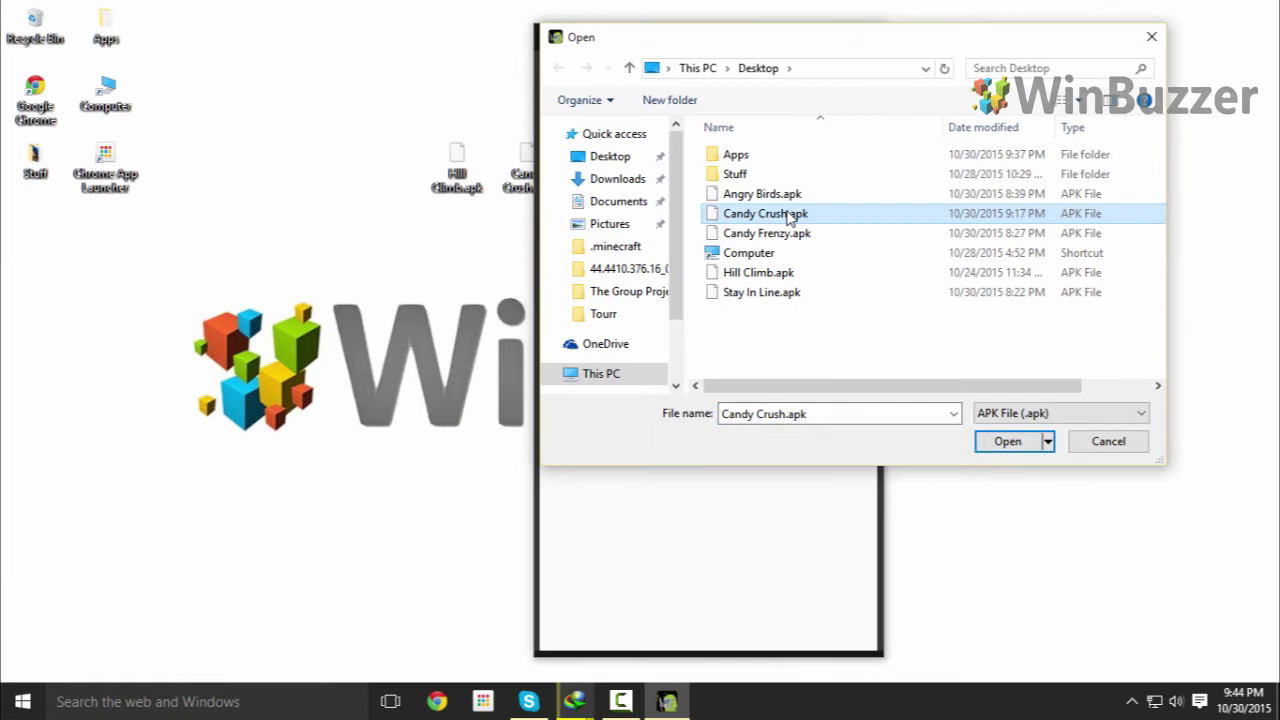
{"action": "left_click", "coordinate": [1003, 437]}
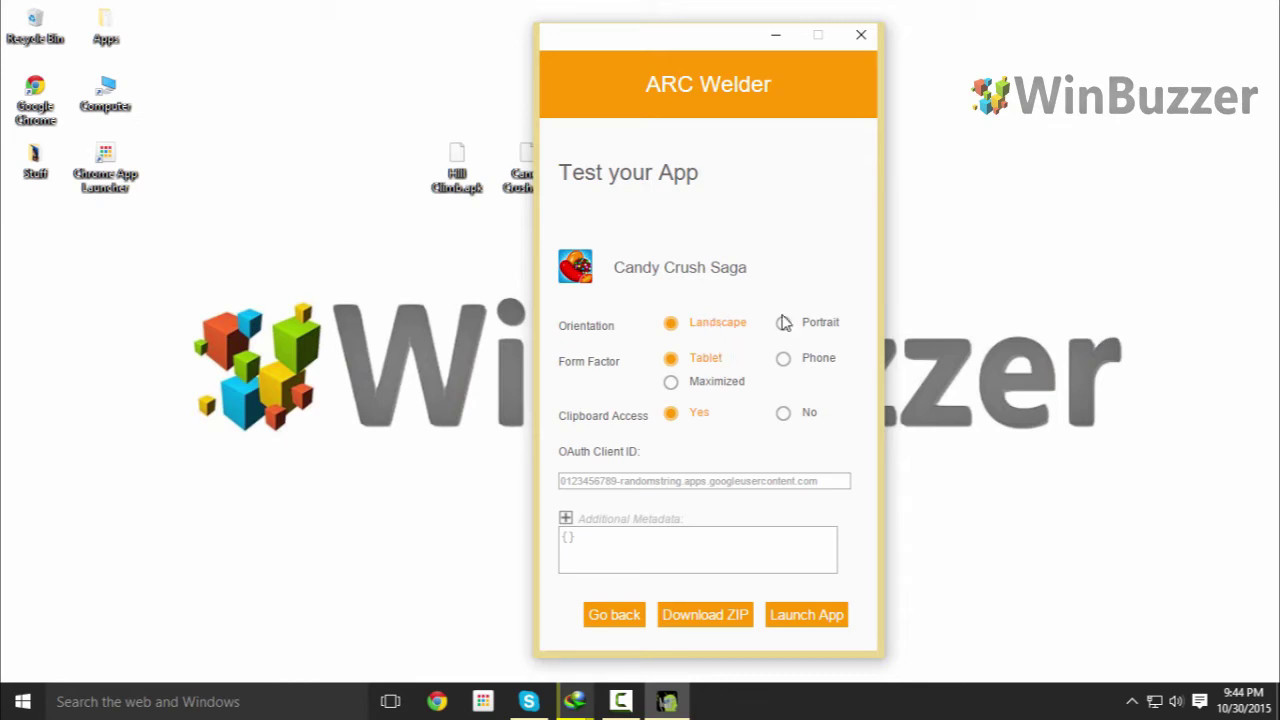
- Set Candy Crush Saga to Portrait orientation and Phone form factor, and launch it for testing
{"action": "left_click", "coordinate": [786, 323]}
{"action": "left_click", "coordinate": [733, 331]}
{"action": "left_click", "coordinate": [821, 326]}
{"action": "left_click", "coordinate": [807, 360]}
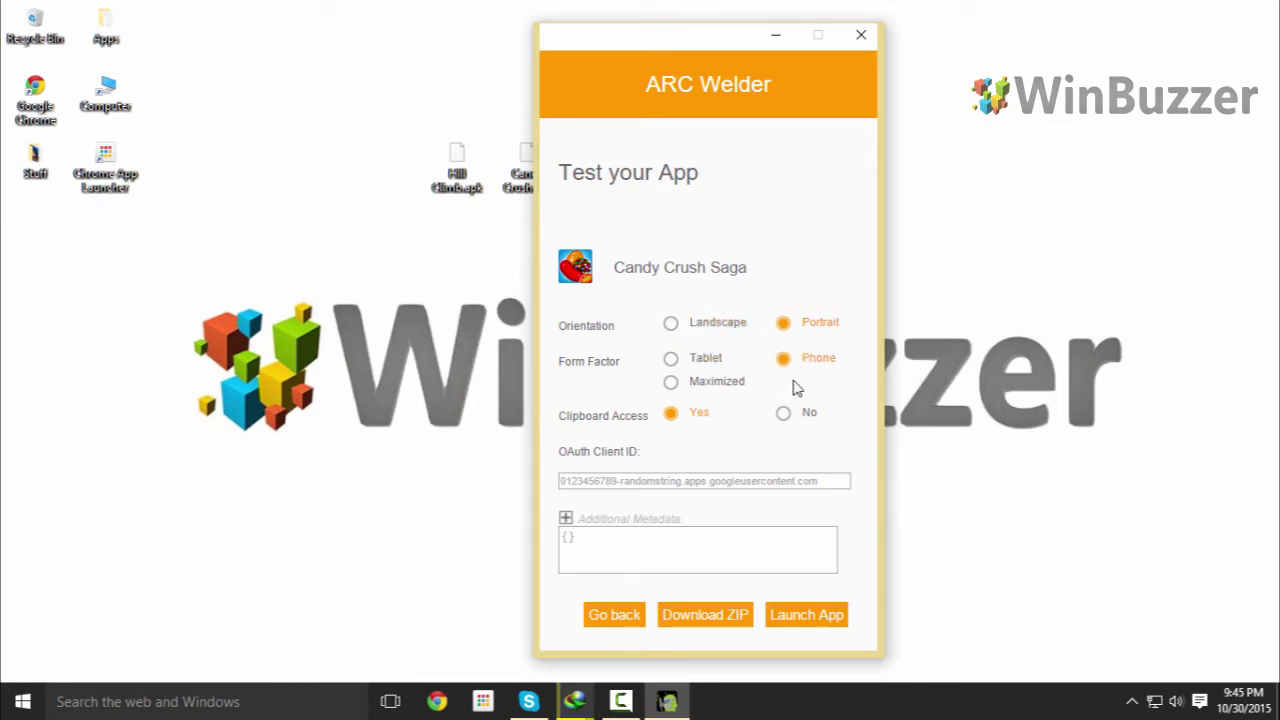
{"action": "left_click", "coordinate": [818, 620]}
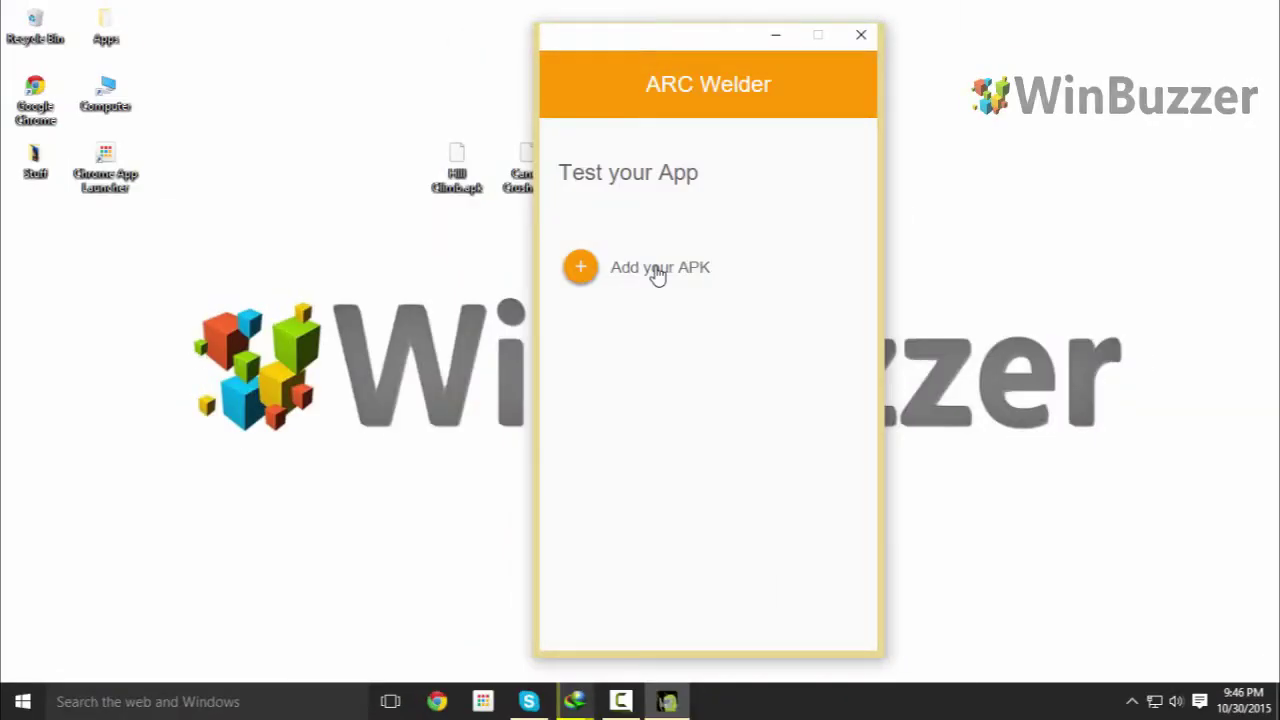
- Load Hill Climb.apk into ARC Welder and launch it, allowing Candy Crush Saga to be removed
{"action": "left_click", "coordinate": [657, 275]}
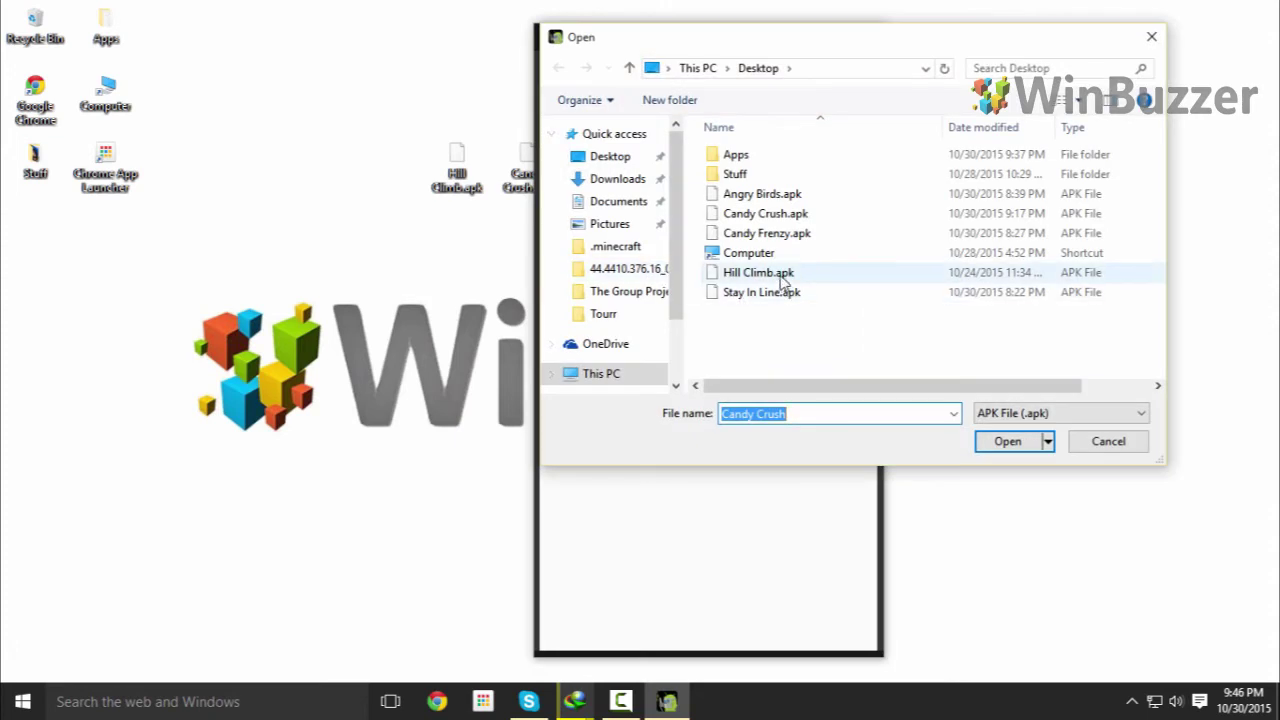
{"action": "left_click", "coordinate": [783, 276]}
{"action": "key", "text": "Return"}
{"action": "left_click", "coordinate": [806, 617]}
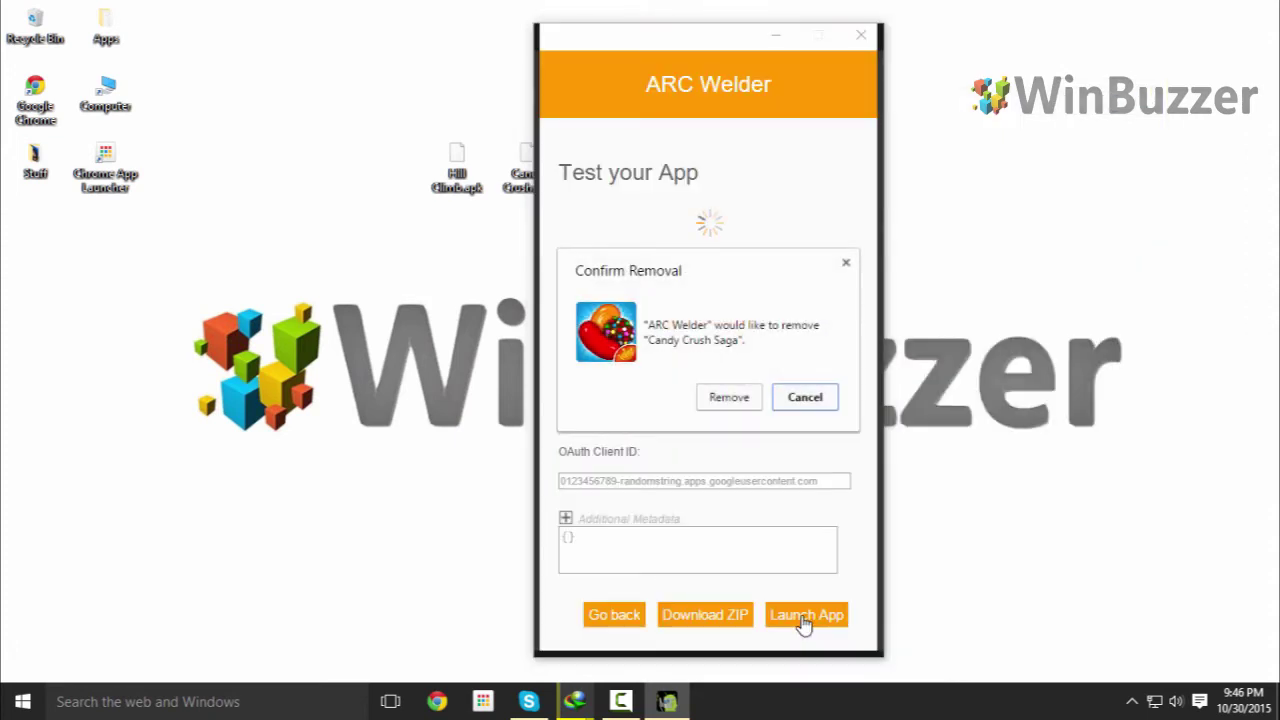
{"action": "left_click", "coordinate": [729, 397]}
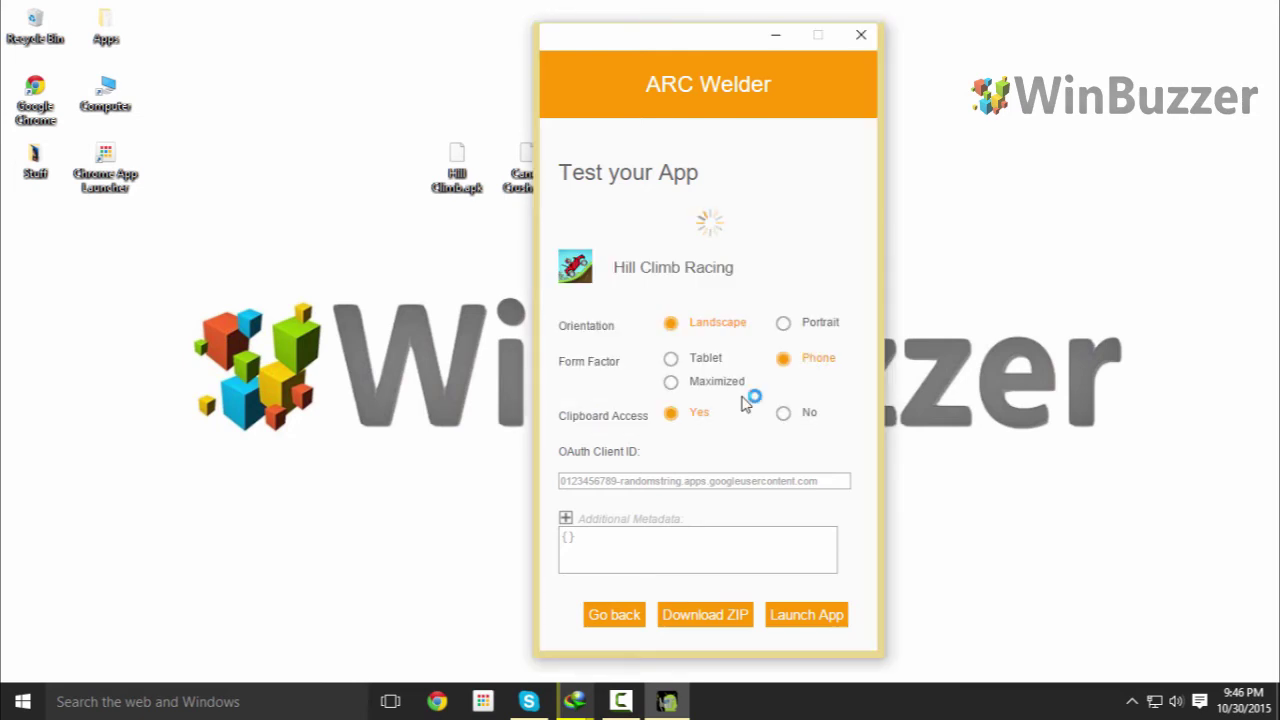
- Look through the stages in Hill Climb Racing, start a race and operate the gas and brake pedals
{"action": "left_click", "coordinate": [814, 437]}
{"action": "left_click_drag", "start_coordinate": [826, 350], "coordinate": [758, 355]}
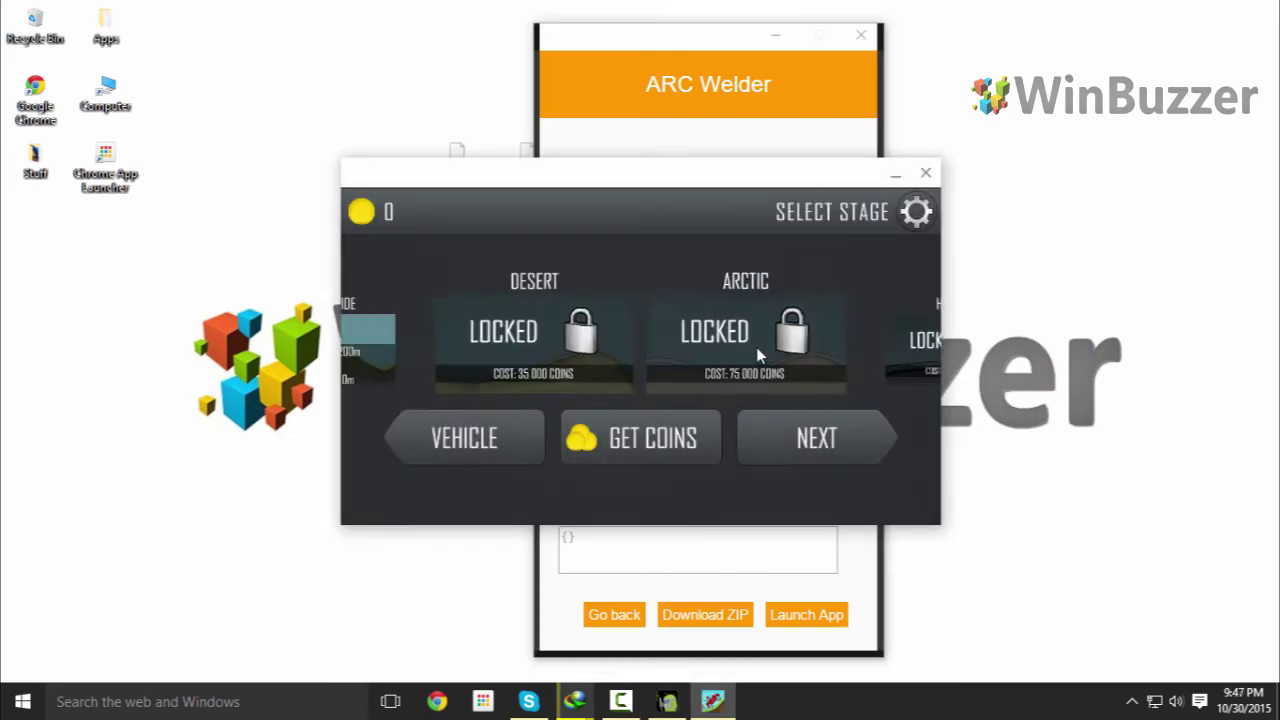
{"action": "left_click", "coordinate": [820, 437]}
{"action": "left_click", "coordinate": [843, 437]}
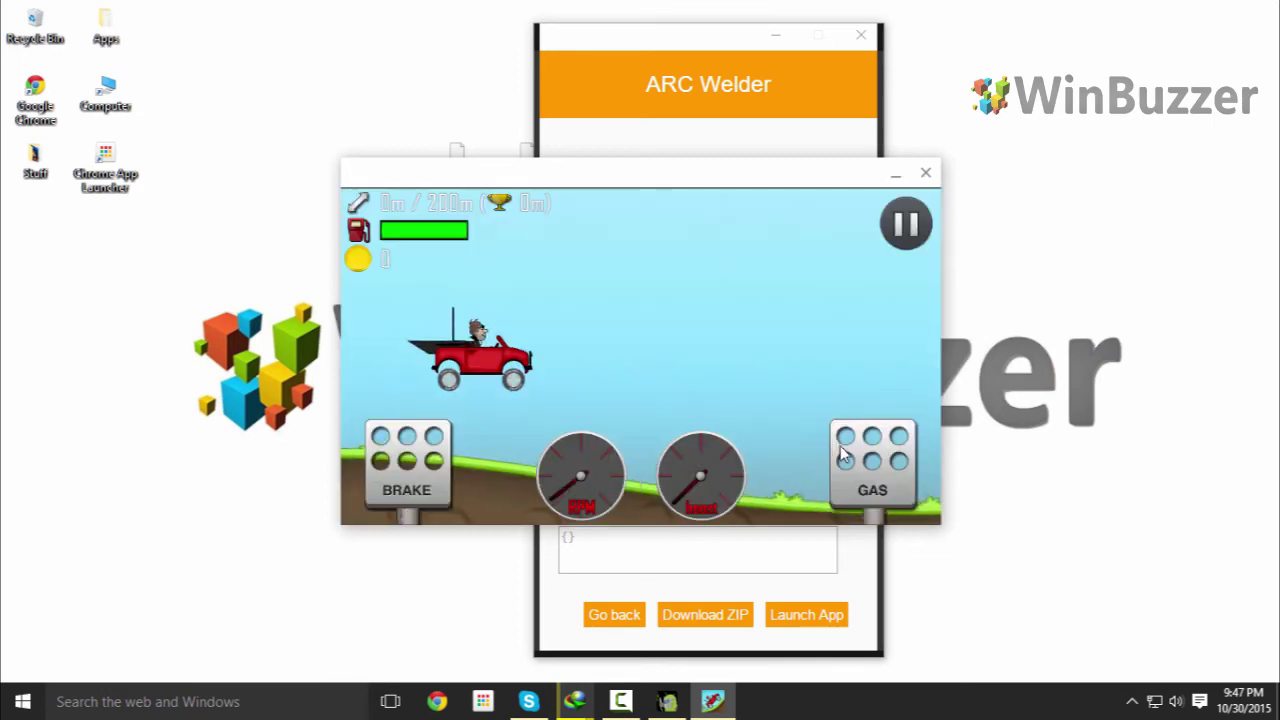
{"action": "left_click_drag", "start_coordinate": [862, 461], "coordinate": [862, 461]}
{"action": "left_click_drag", "start_coordinate": [413, 455], "coordinate": [413, 455]}
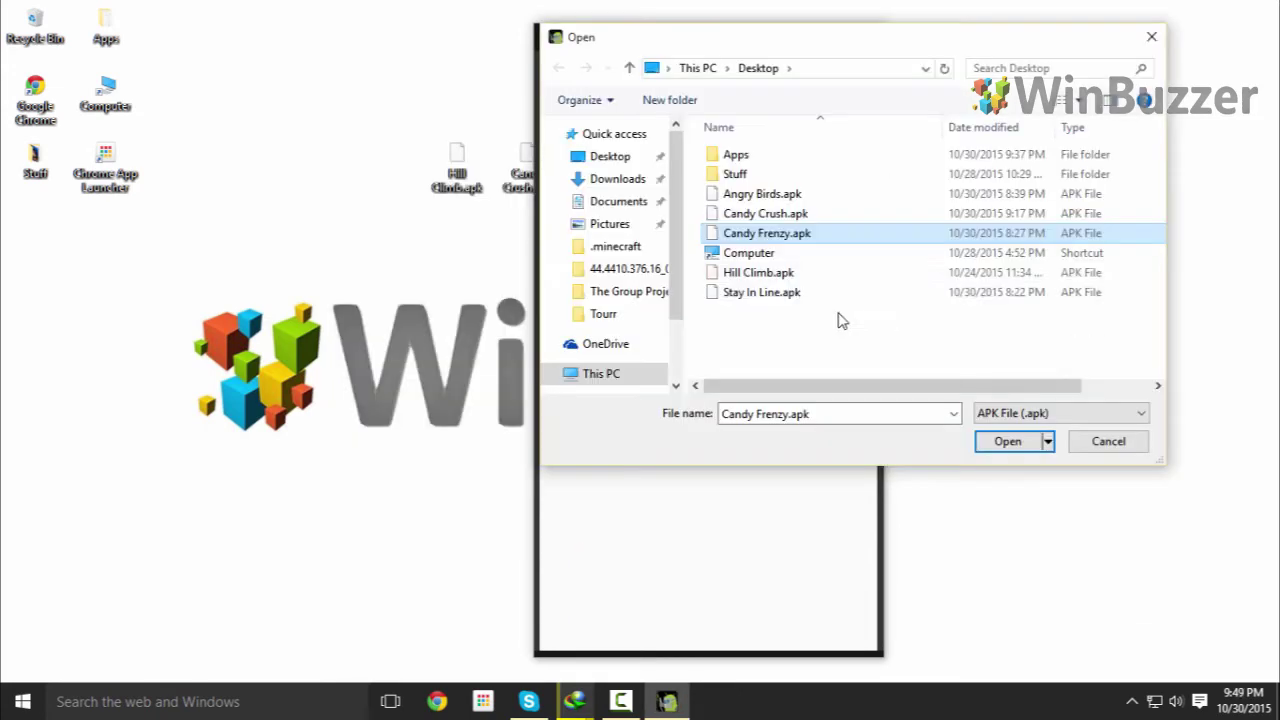
- Load Stay In Line.apk into ARC Welder, launch it and steer the orange ball along the white path
{"action": "left_click", "coordinate": [790, 292]}
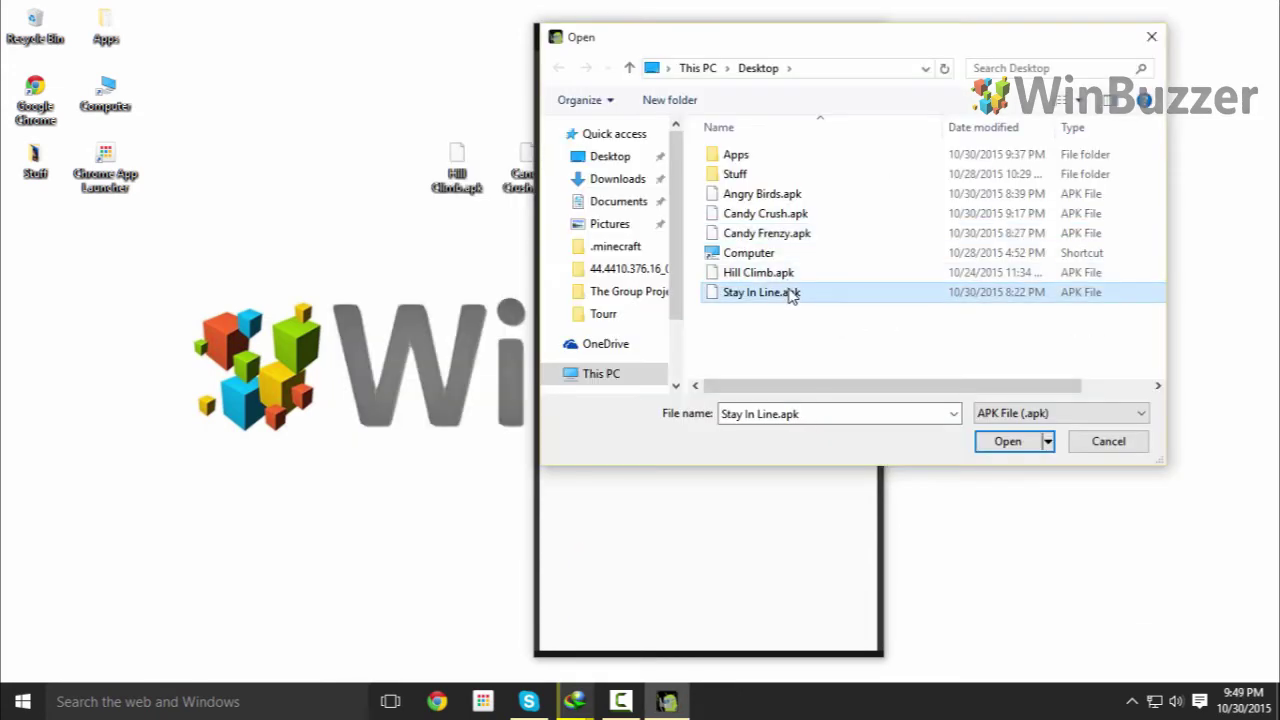
{"action": "left_click", "coordinate": [1007, 441]}
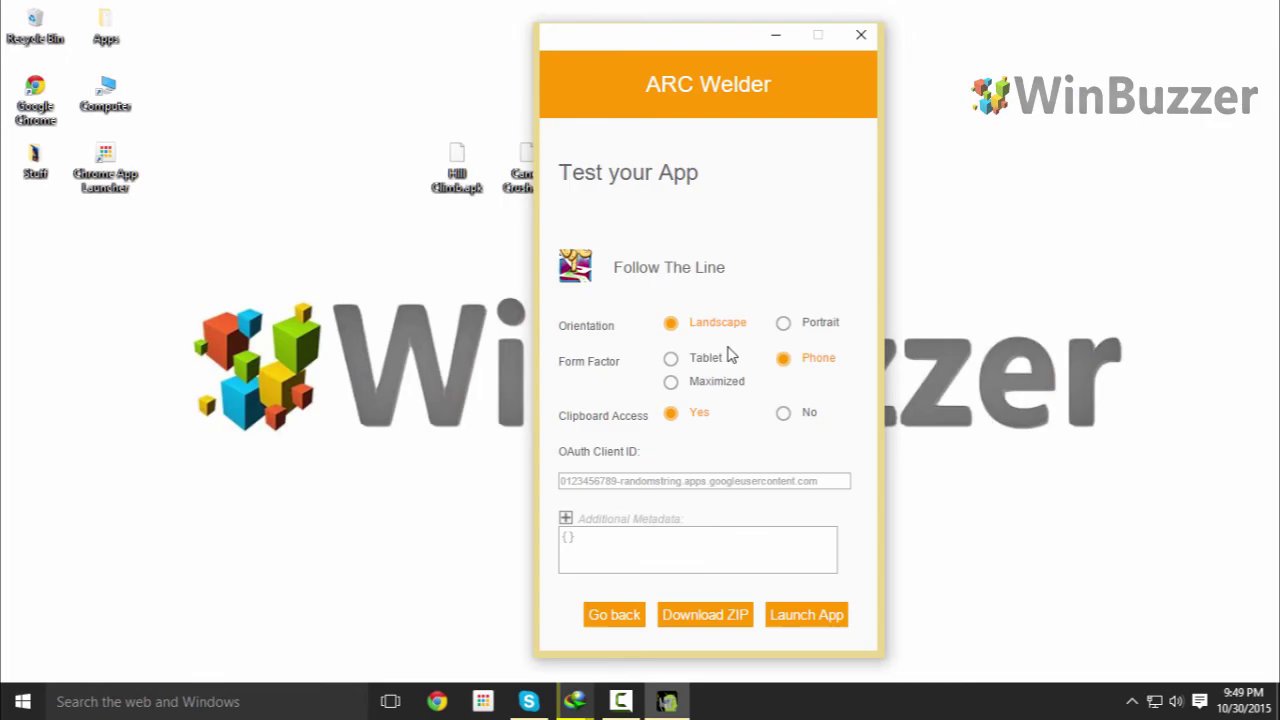
{"action": "left_click", "coordinate": [790, 612]}
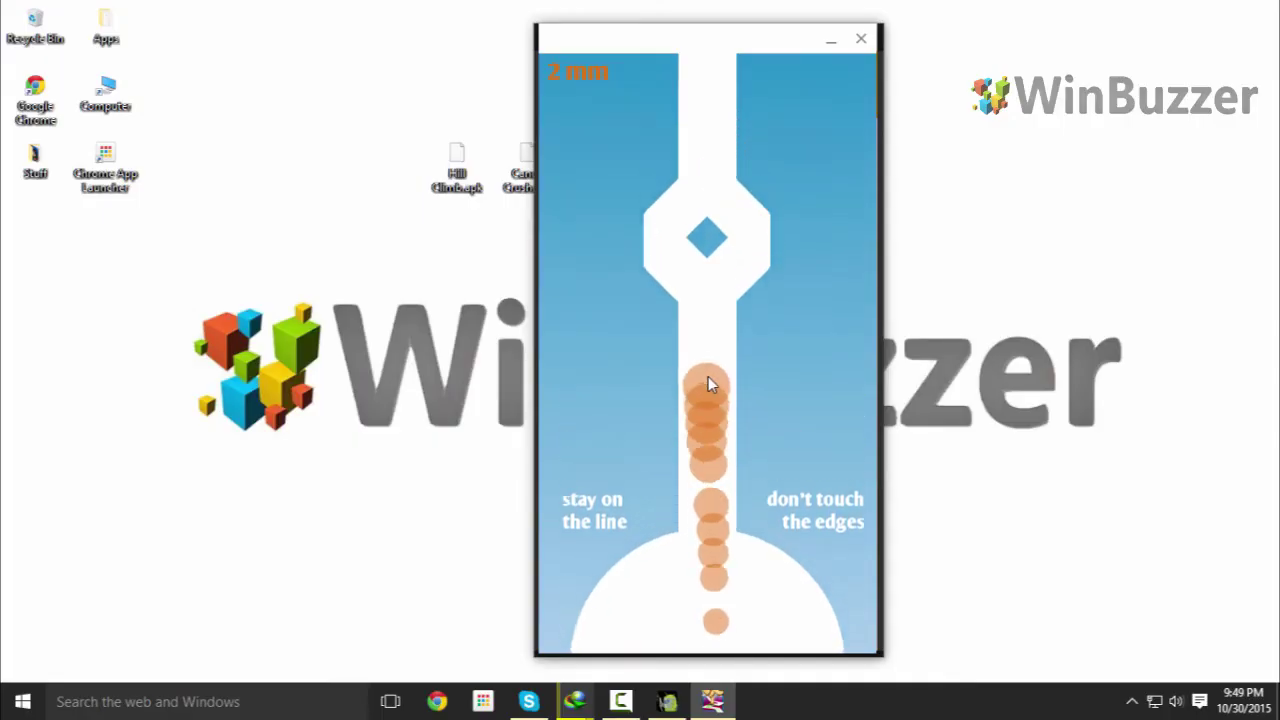
{"action": "mouse_move", "coordinate": [708, 380]}
{"action": "left_mouse_down"}
{"action": "mouse_move", "coordinate": [669, 366]}
{"action": "mouse_move", "coordinate": [717, 297]}
{"action": "mouse_move", "coordinate": [695, 206]}
{"action": "mouse_move", "coordinate": [688, 366]}
{"action": "mouse_move", "coordinate": [773, 450]}
{"action": "mouse_move", "coordinate": [674, 548]}
{"action": "mouse_move", "coordinate": [754, 487]}
{"action": "mouse_move", "coordinate": [771, 423]}
{"action": "mouse_move", "coordinate": [674, 371]}
{"action": "mouse_move", "coordinate": [735, 329]}
{"action": "mouse_move", "coordinate": [665, 298]}
{"action": "mouse_move", "coordinate": [700, 220]}
{"action": "mouse_move", "coordinate": [840, 247]}
{"action": "mouse_move", "coordinate": [536, 306]}
{"action": "left_mouse_up"}
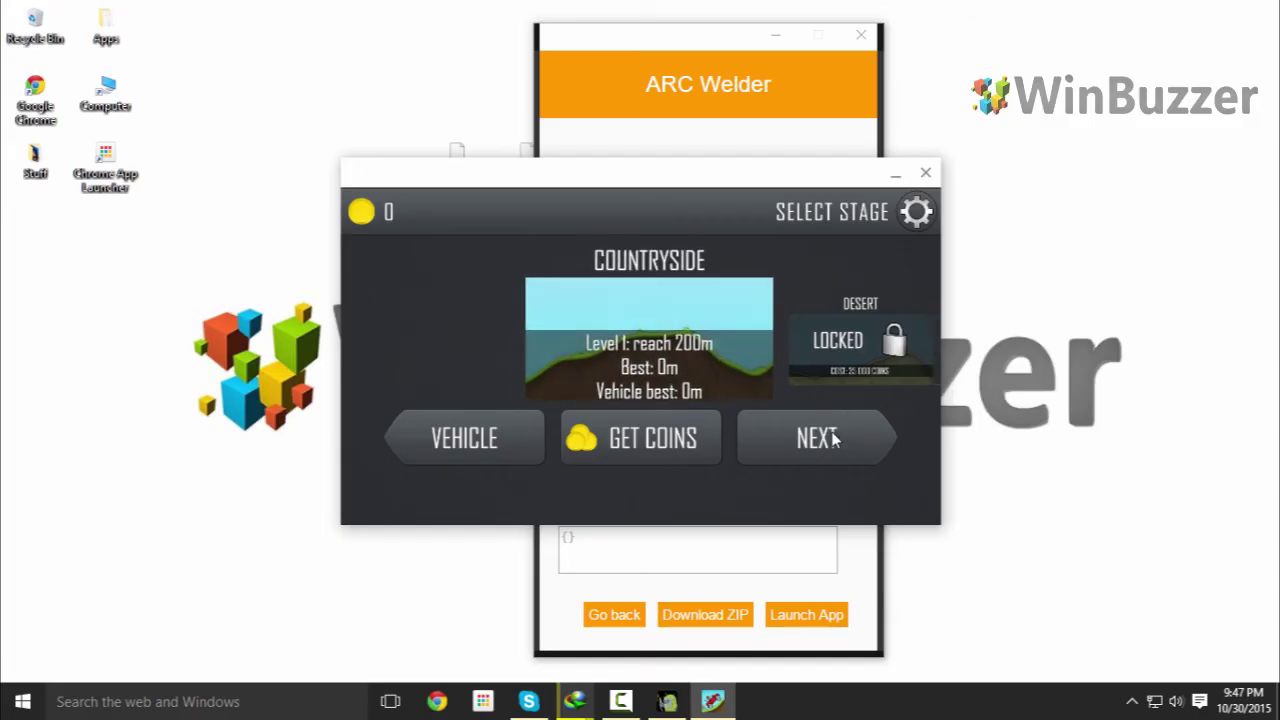
- Start level 1 of the Countryside stage in Hill Climb Racing and drive the car with gas and brake
{"action": "left_click", "coordinate": [830, 438]}
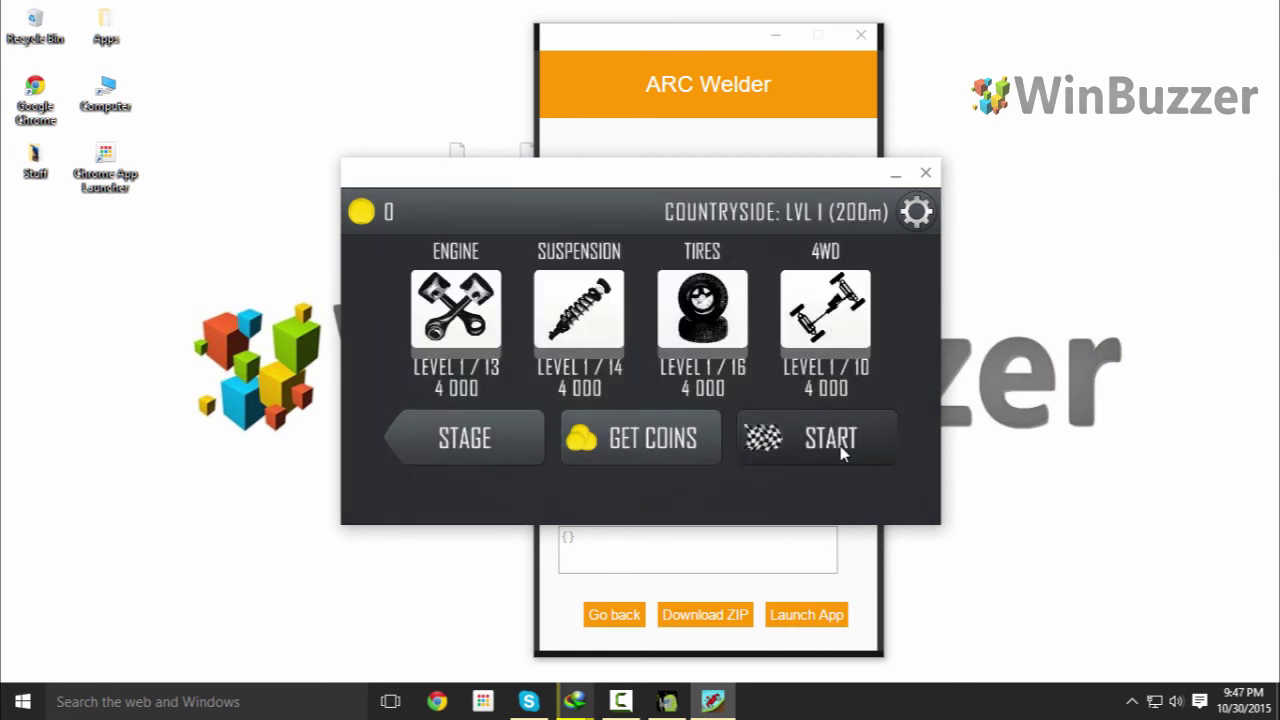
{"action": "left_click", "coordinate": [830, 440]}
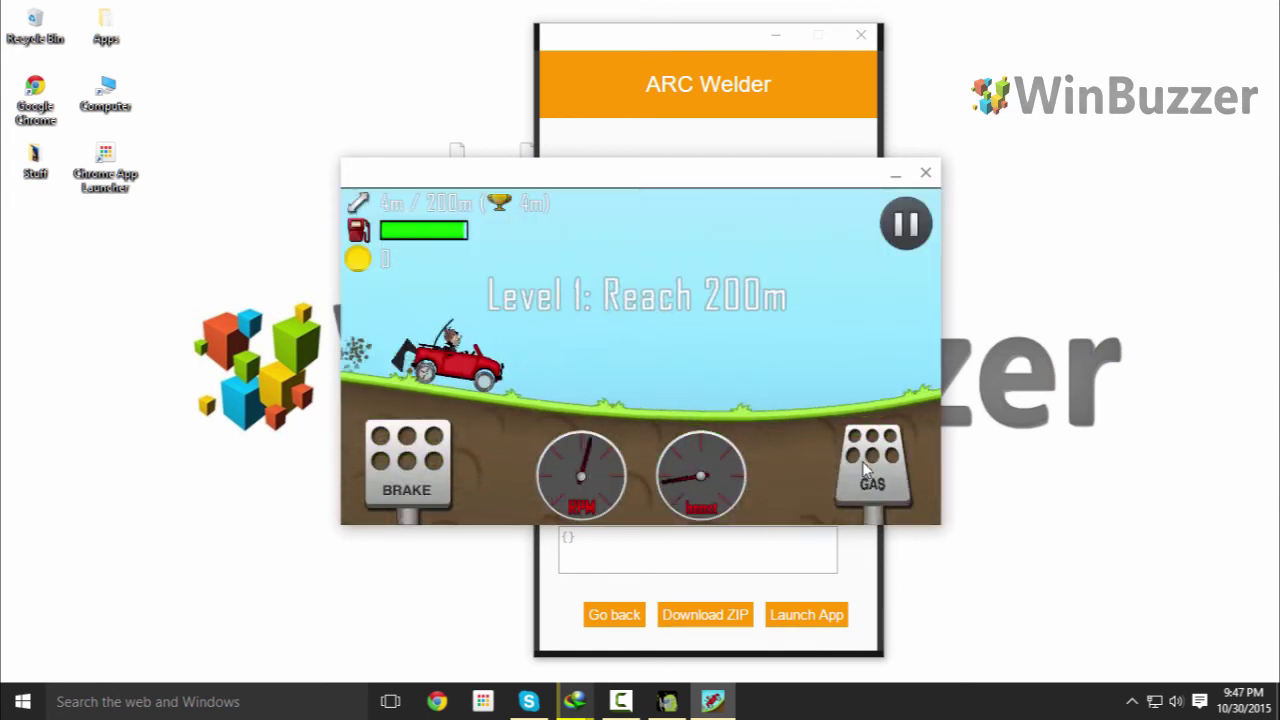
{"action": "left_click_drag", "start_coordinate": [862, 461], "coordinate": [862, 461]}
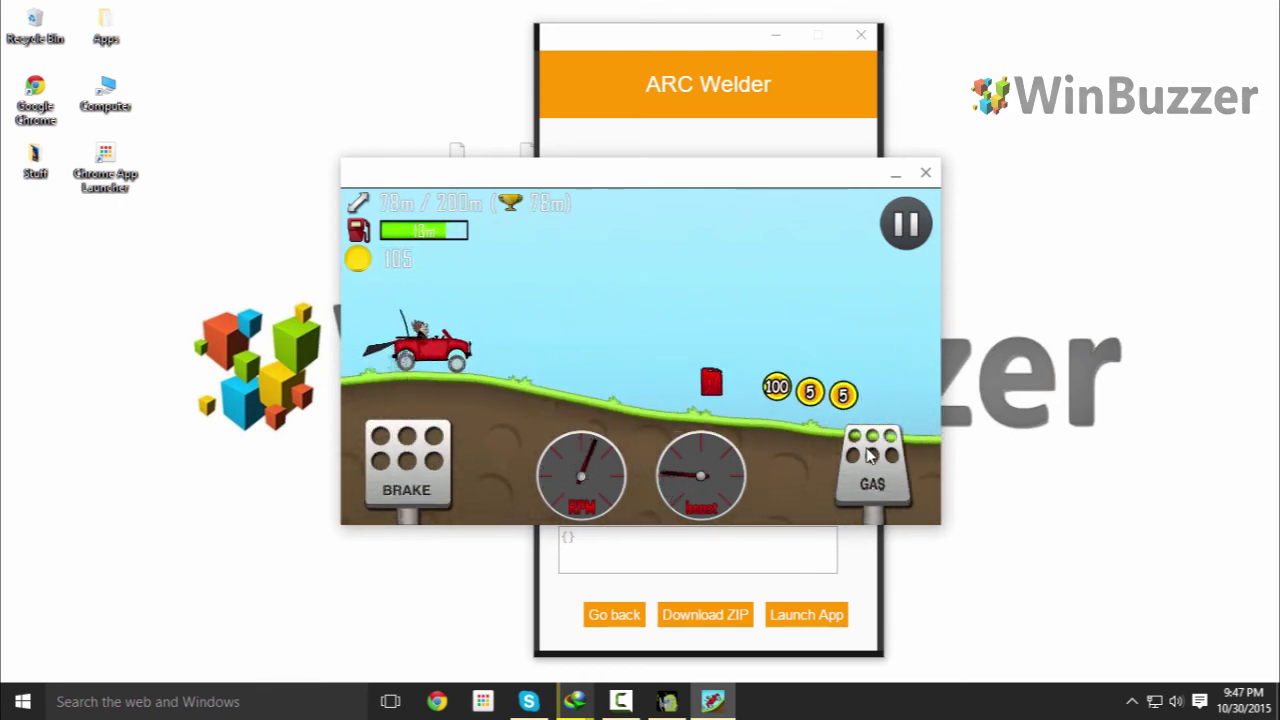
{"action": "left_click_drag", "start_coordinate": [406, 442], "coordinate": [406, 442]}
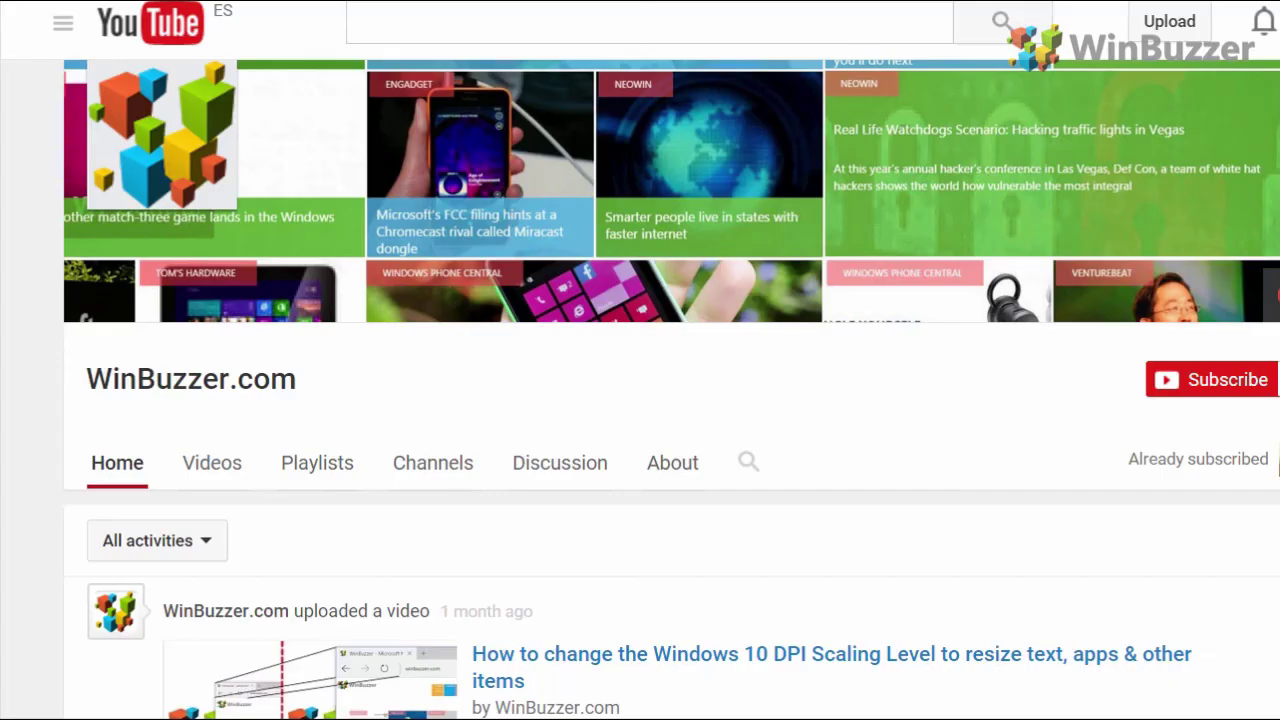
{"action": "scroll", "coordinate": [758, 511], "scroll_direction": "down", "scroll_amount": 3}
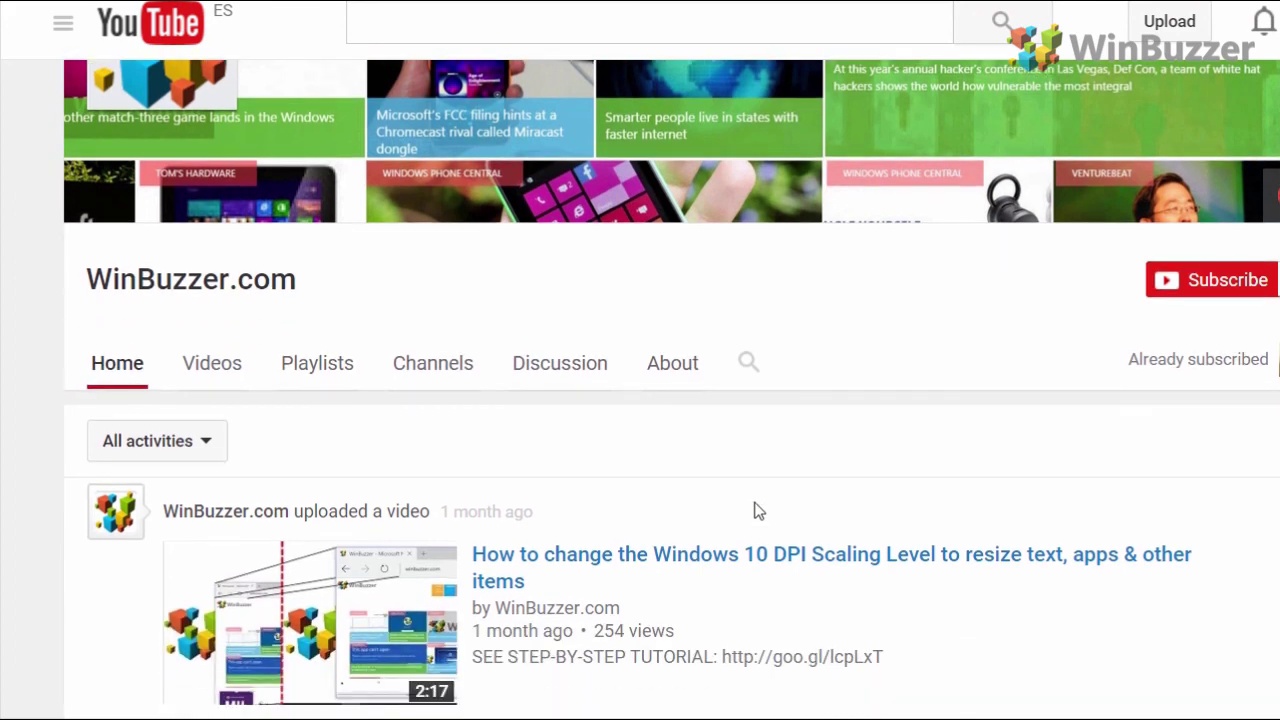
{"action": "scroll", "coordinate": [758, 511], "scroll_direction": "down", "scroll_amount": 5}
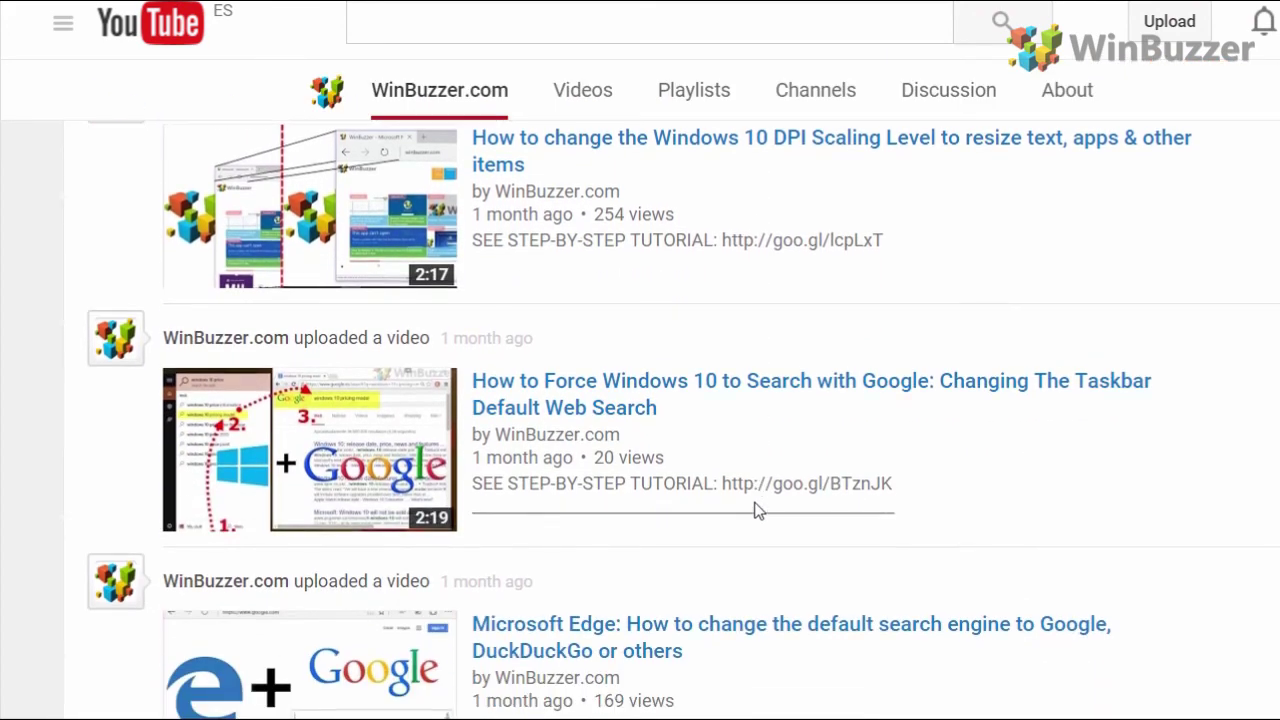
{"action": "scroll", "coordinate": [758, 511], "scroll_direction": "up", "scroll_amount": 1}
{"action": "scroll", "coordinate": [758, 511], "scroll_direction": "up", "scroll_amount": 6}
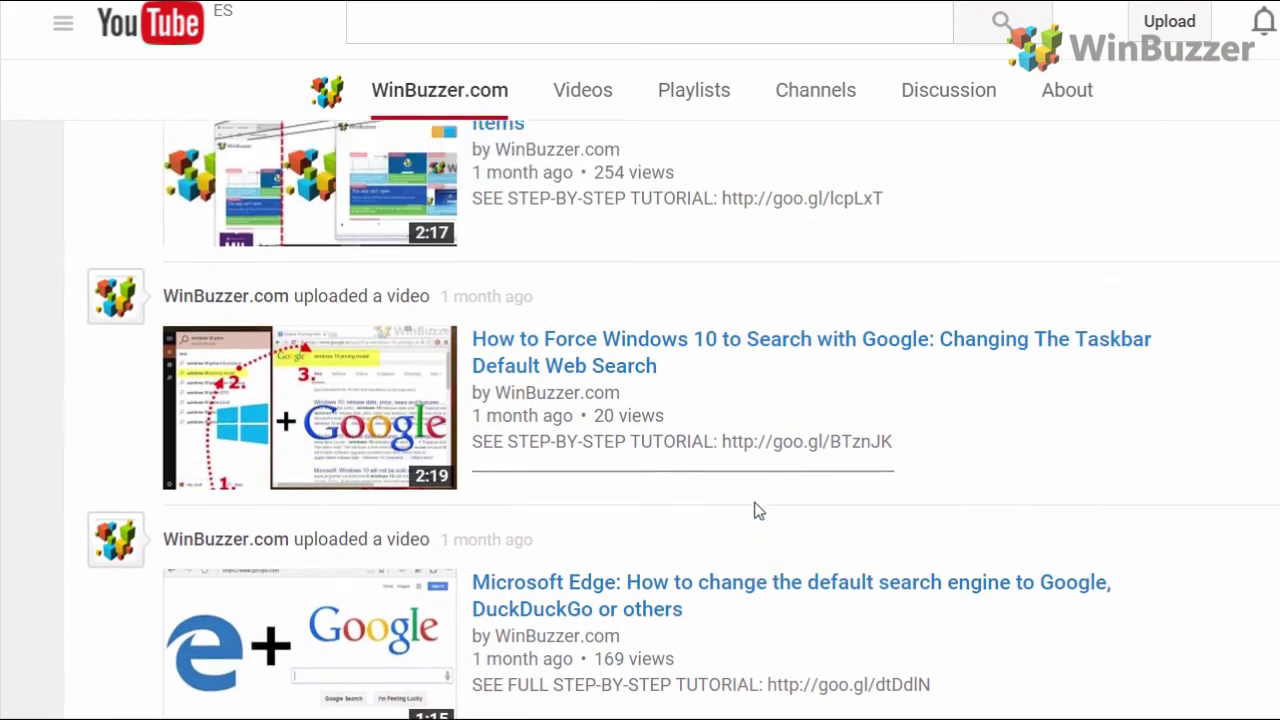
{"action": "scroll", "coordinate": [758, 512], "scroll_direction": "up", "scroll_amount": 1}
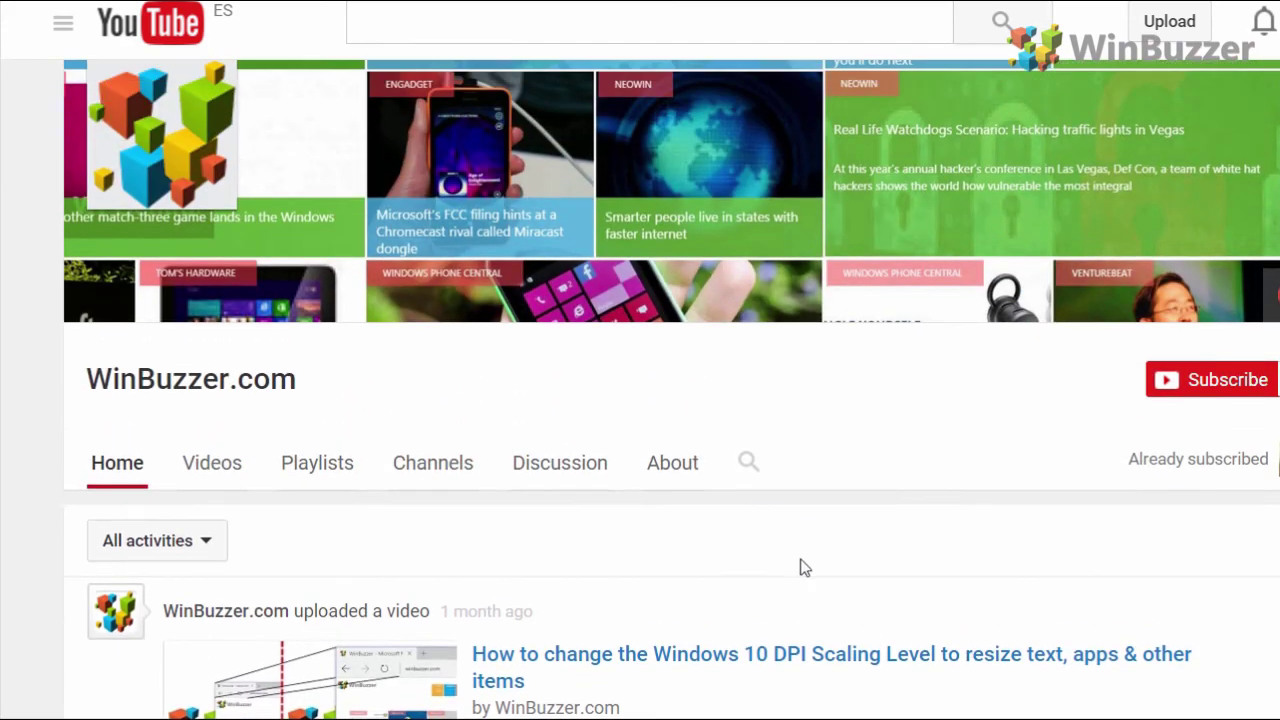